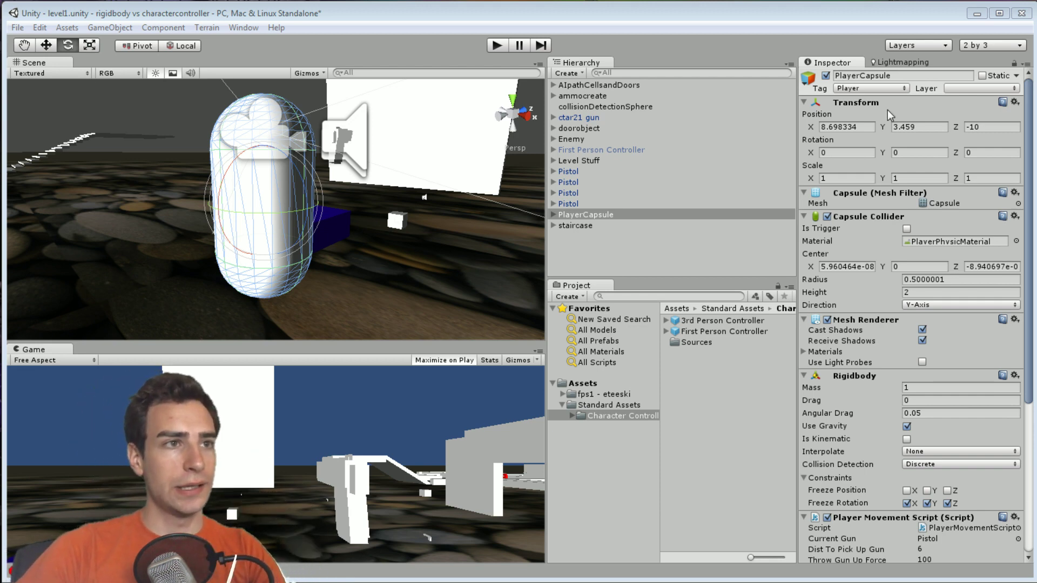
- Deactivate the PlayerCapsule object and activate the First Person Controller in its place
left_click(825, 76)
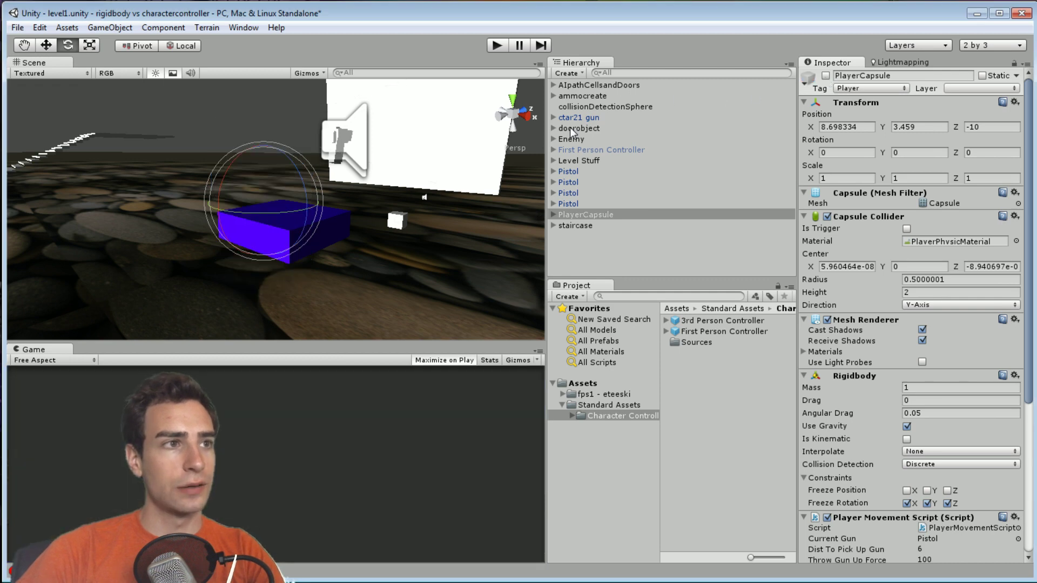
left_click(577, 150)
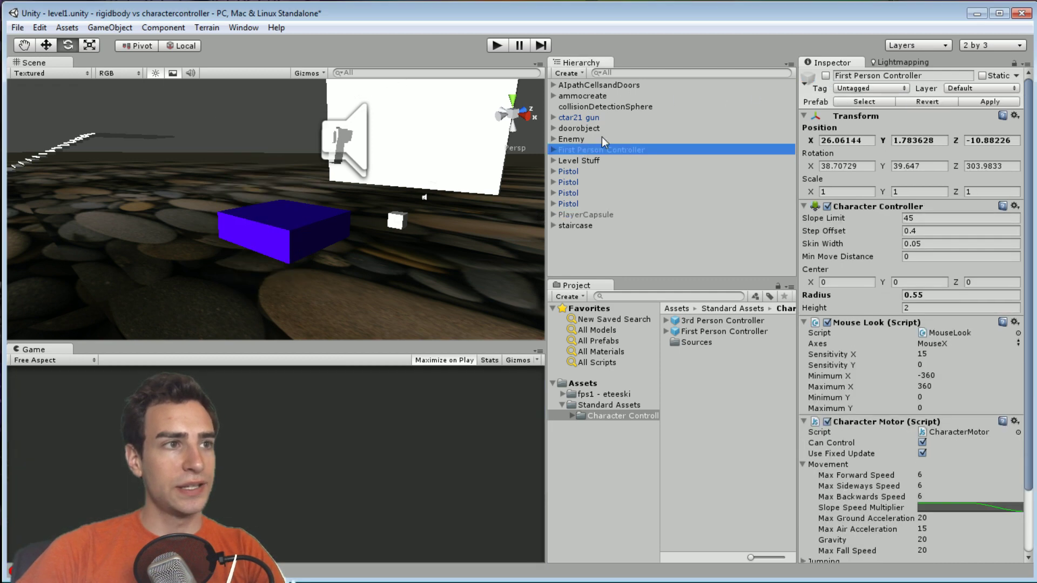
left_click(825, 75)
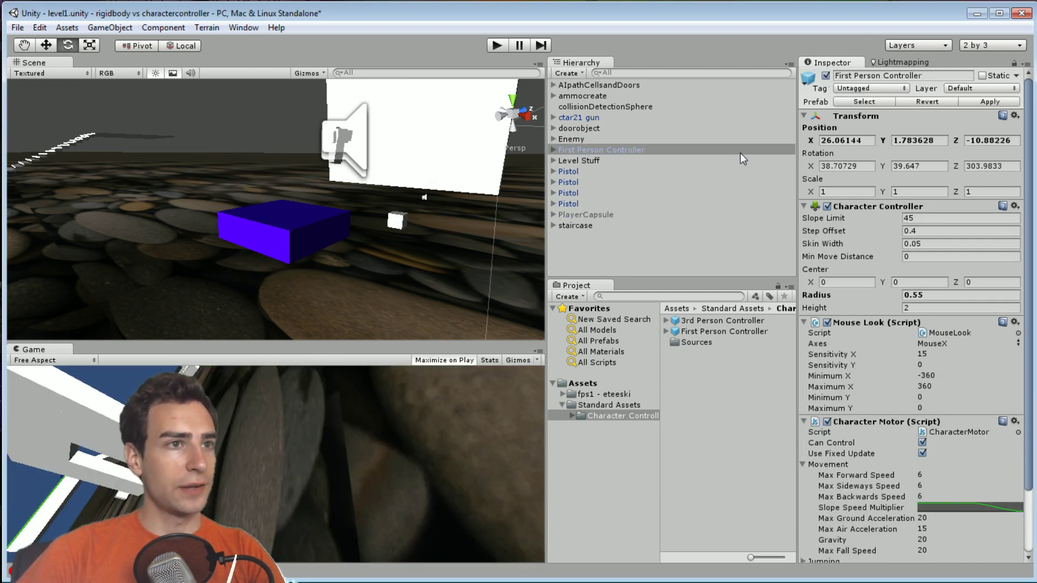
- Set the First Person Controller's rotation to 0 on the X, Y and Z axes
left_click_drag(862, 166, 753, 141)
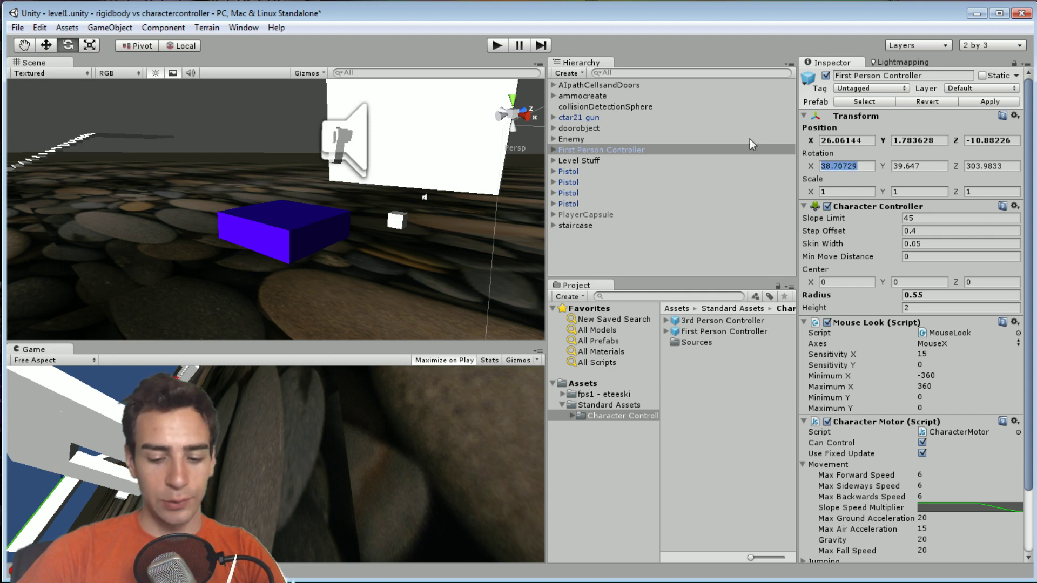
type("0")
key("Tab")
type("0")
key("Tab")
type("0")
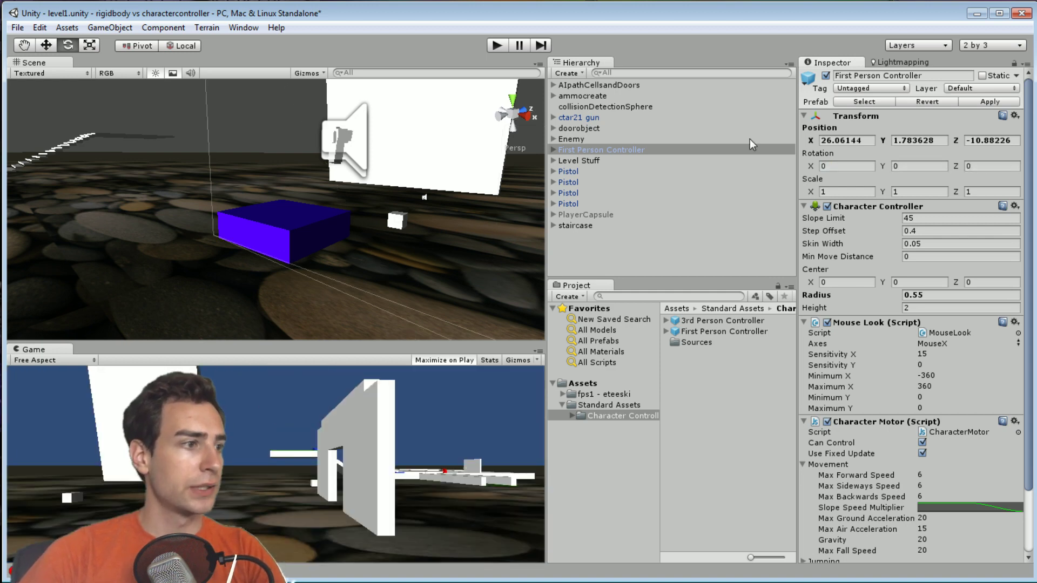
- Run the game and test the First Person Controller's walking, strafing and jumping in the level
left_click(496, 44)
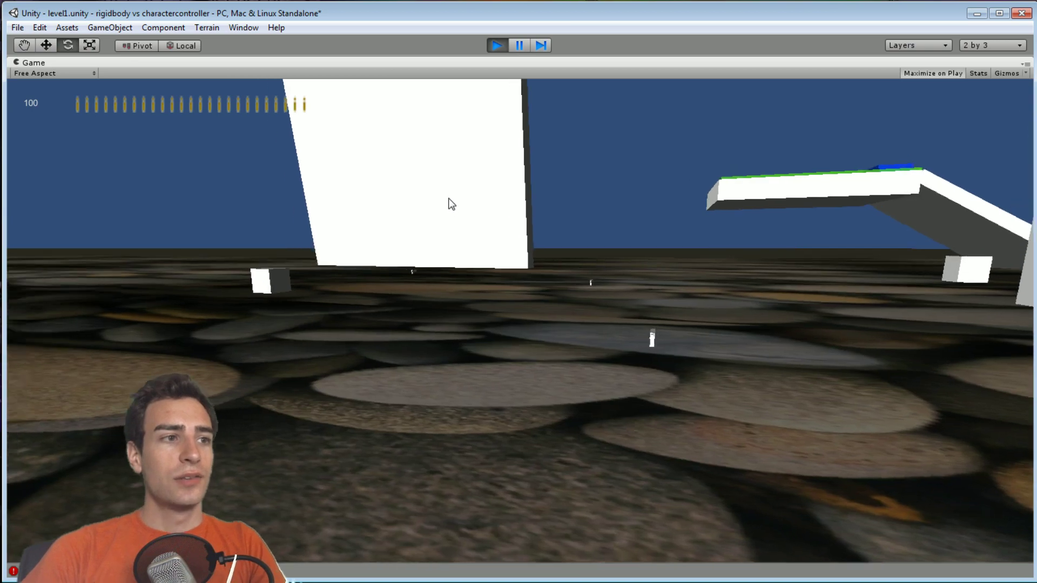
key("a")
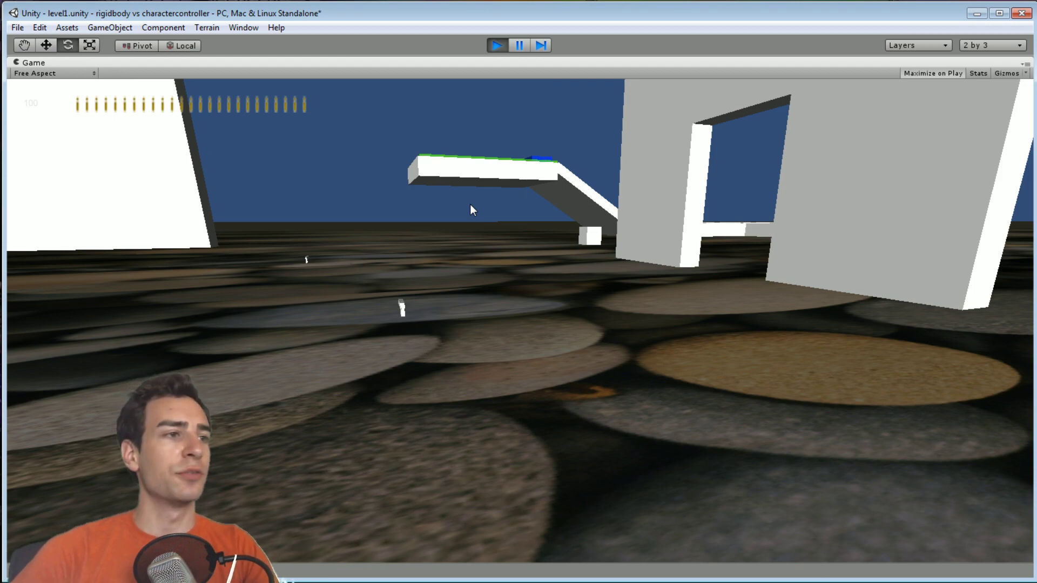
key("w")
key("space")
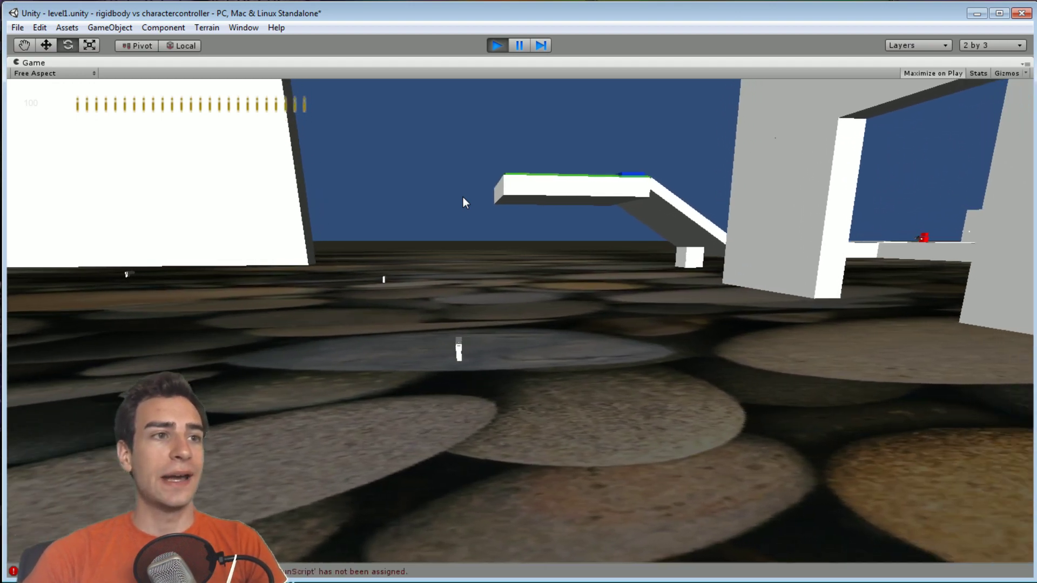
key("d")
key("s")
key("d")
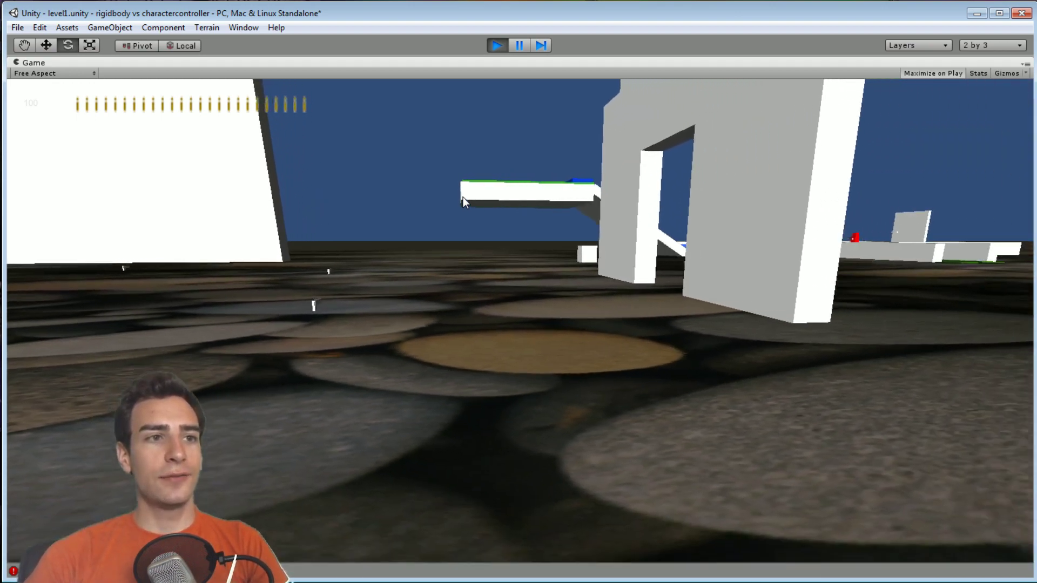
key("a")
key("space")
key("a")
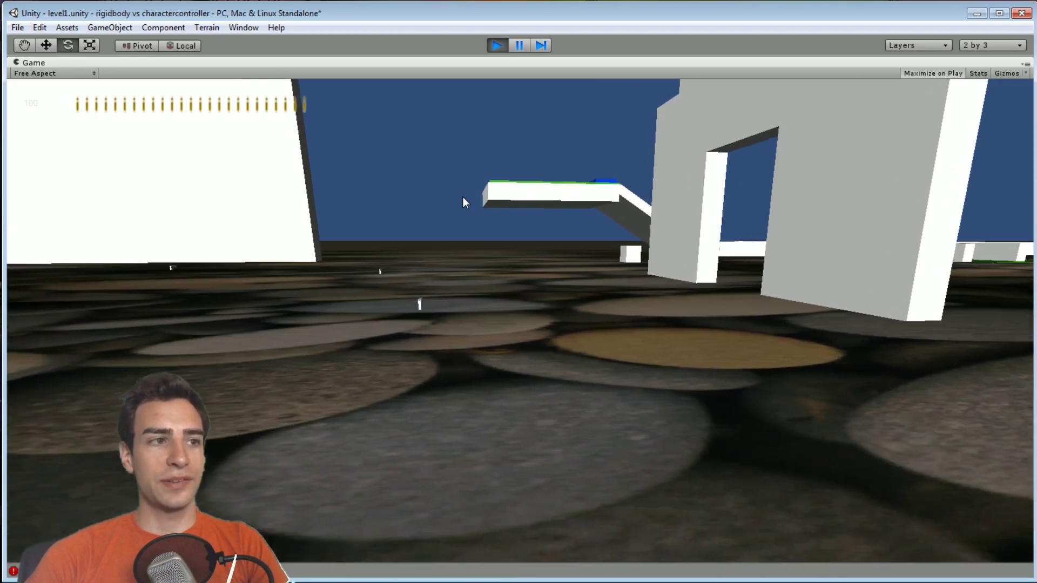
key("d")
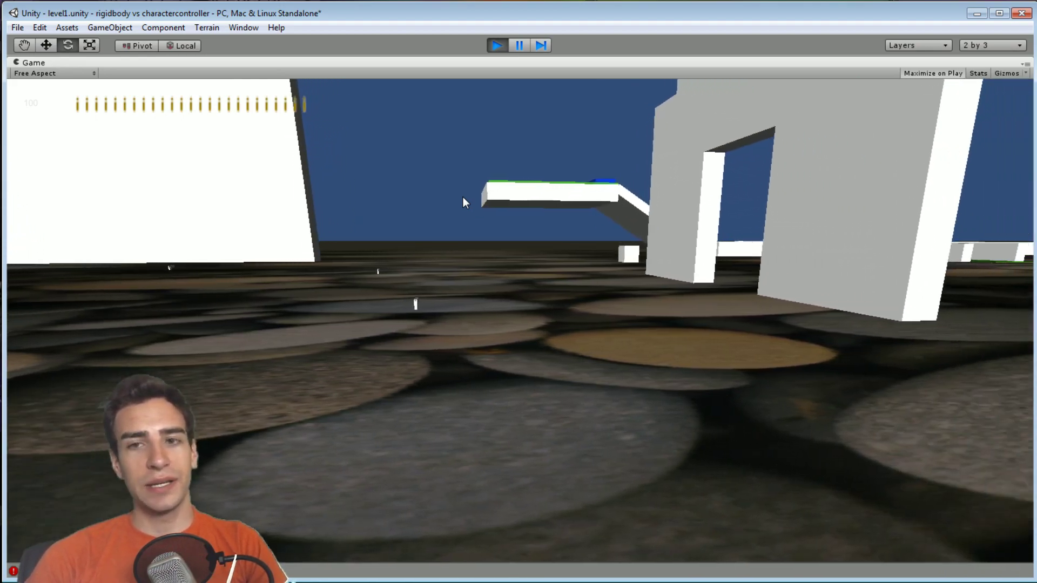
key("w")
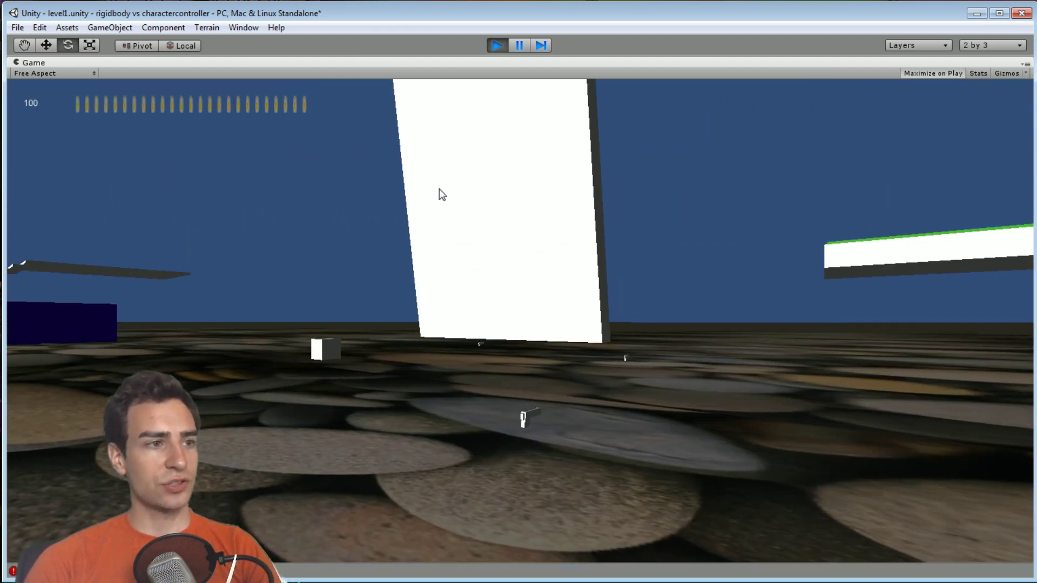
- Walk the character repeatedly forward and backward over the pistol on the ground to check how the controller moves
key("w")
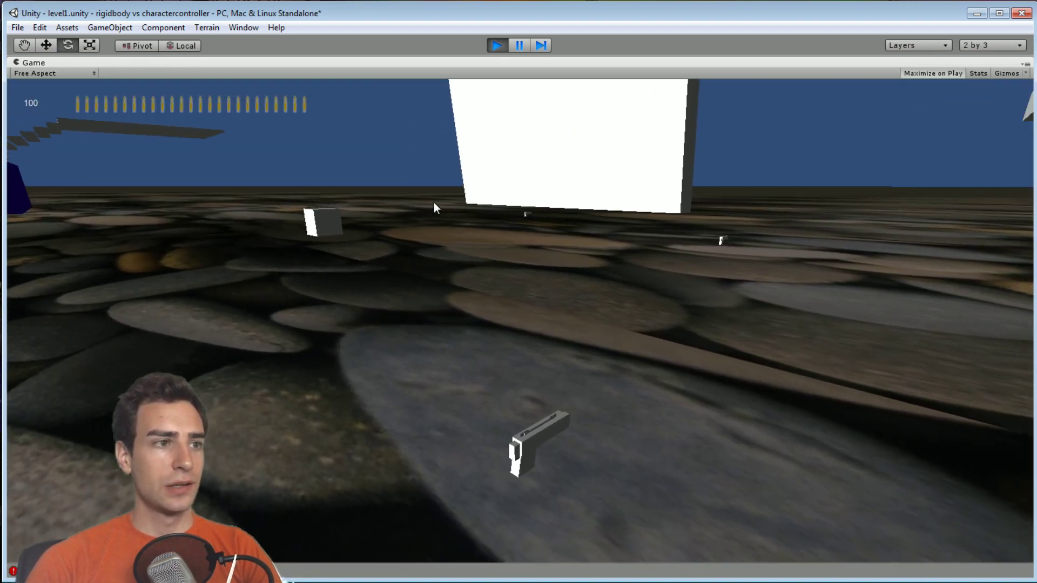
key("s")
key("w")
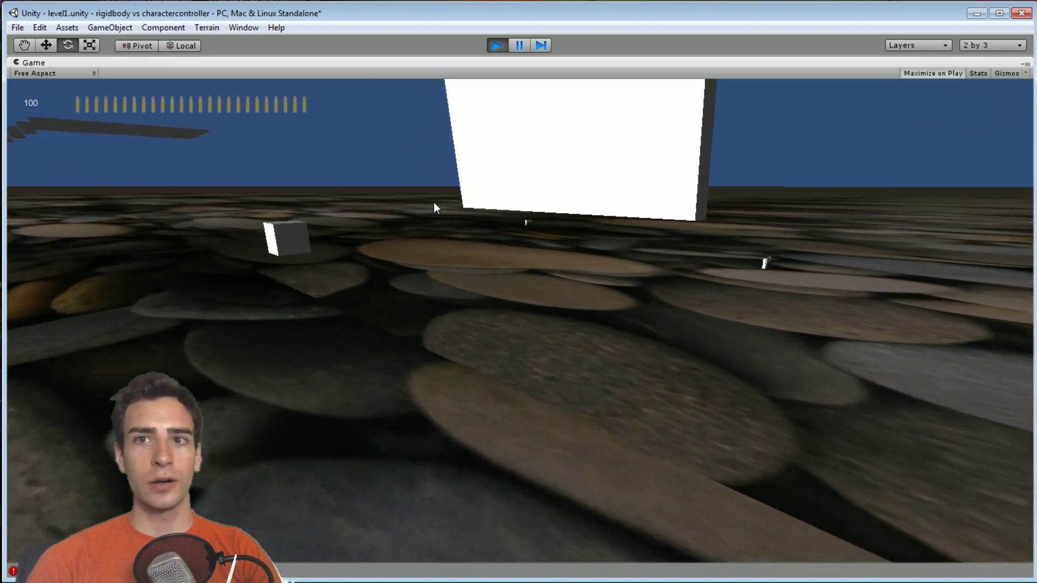
key("s")
key("s")
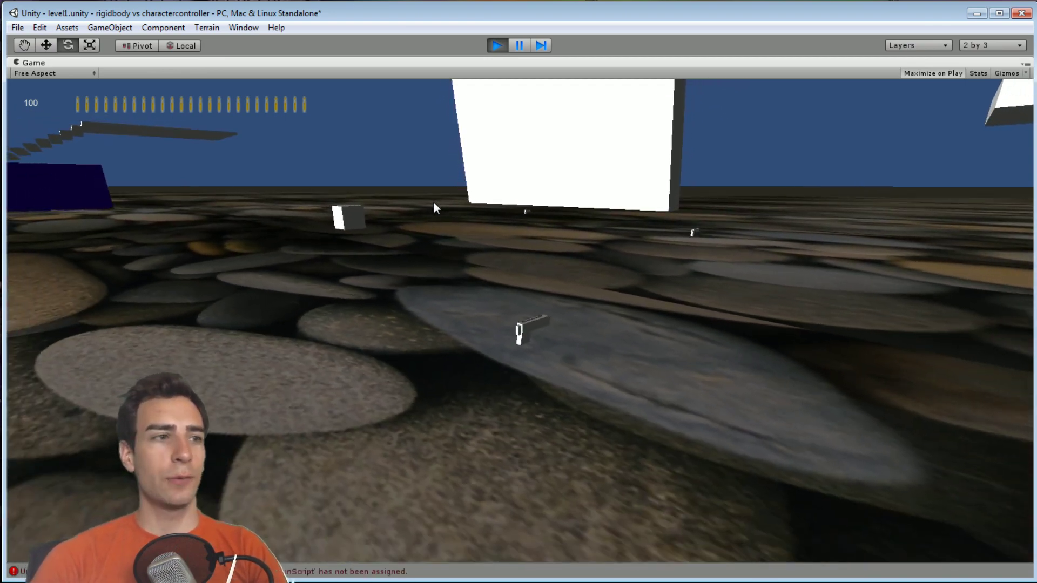
key("w")
key("s")
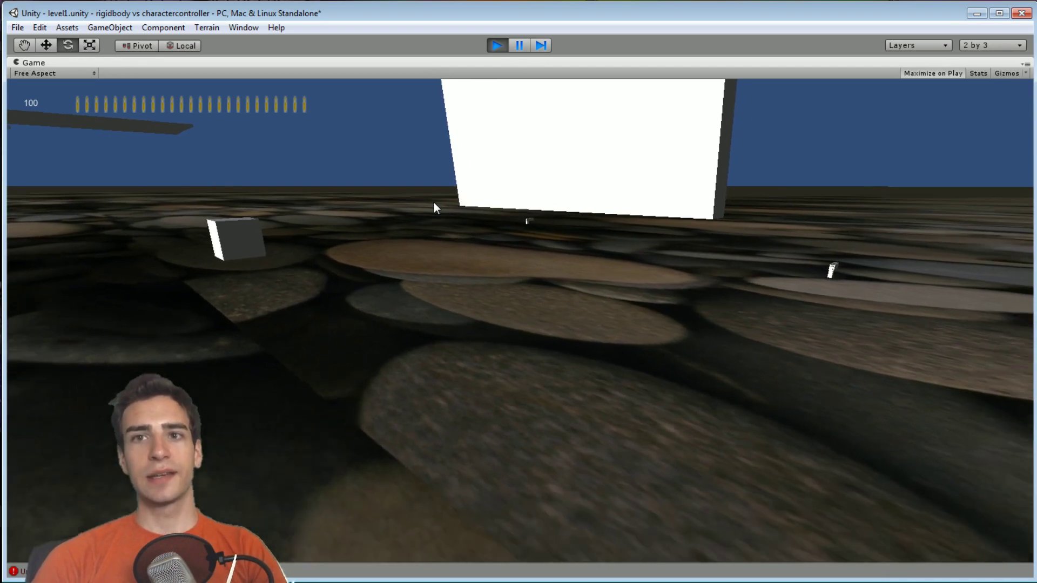
key("w")
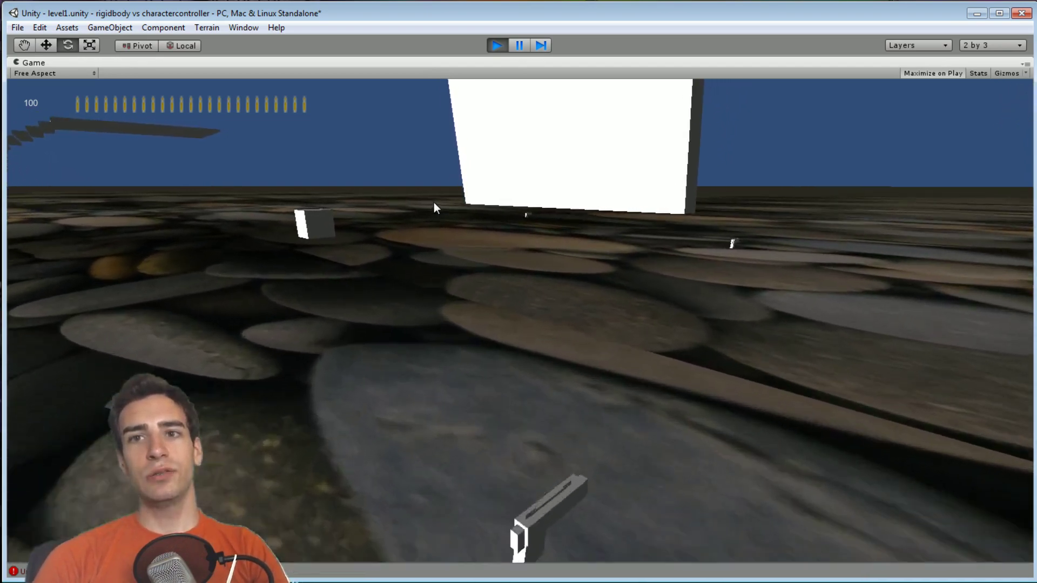
key("s")
key("s")
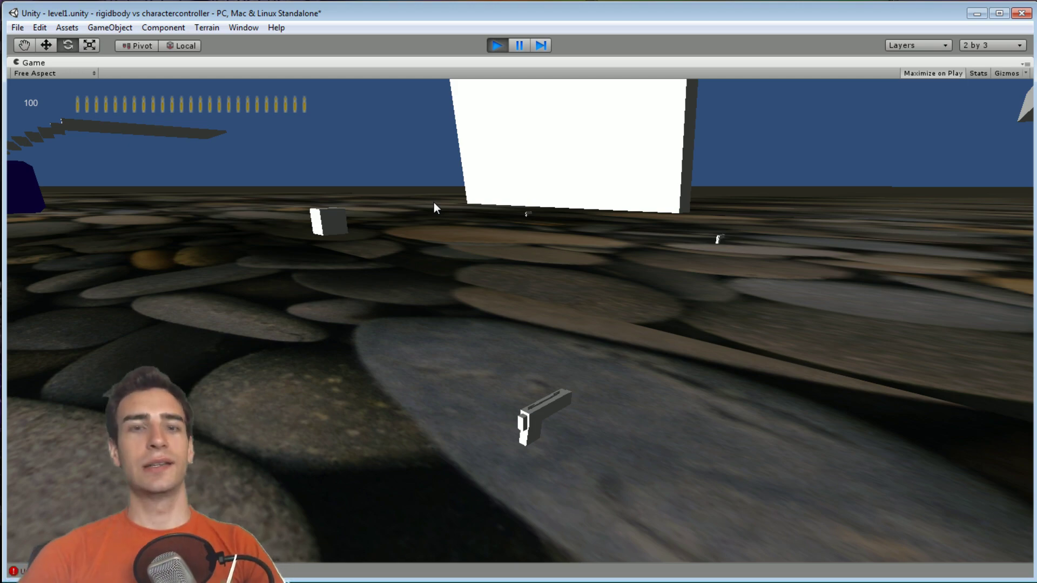
key("s")
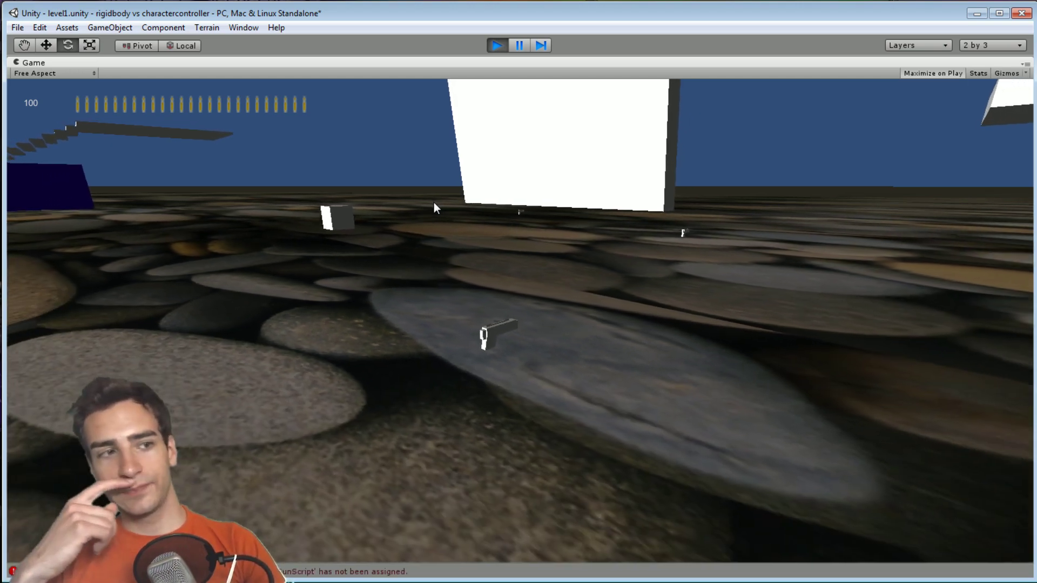
key("w")
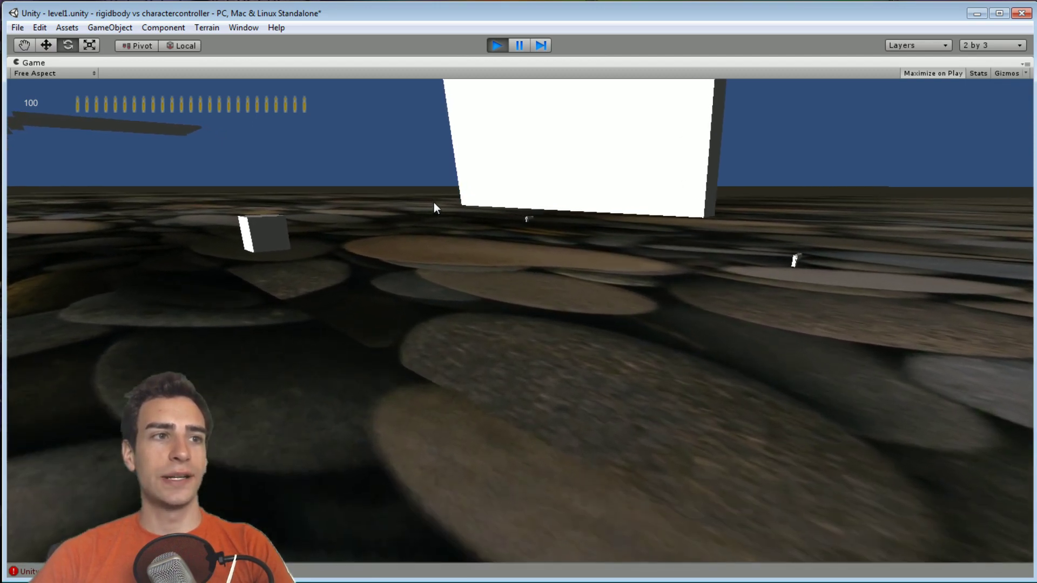
key("s")
key("w")
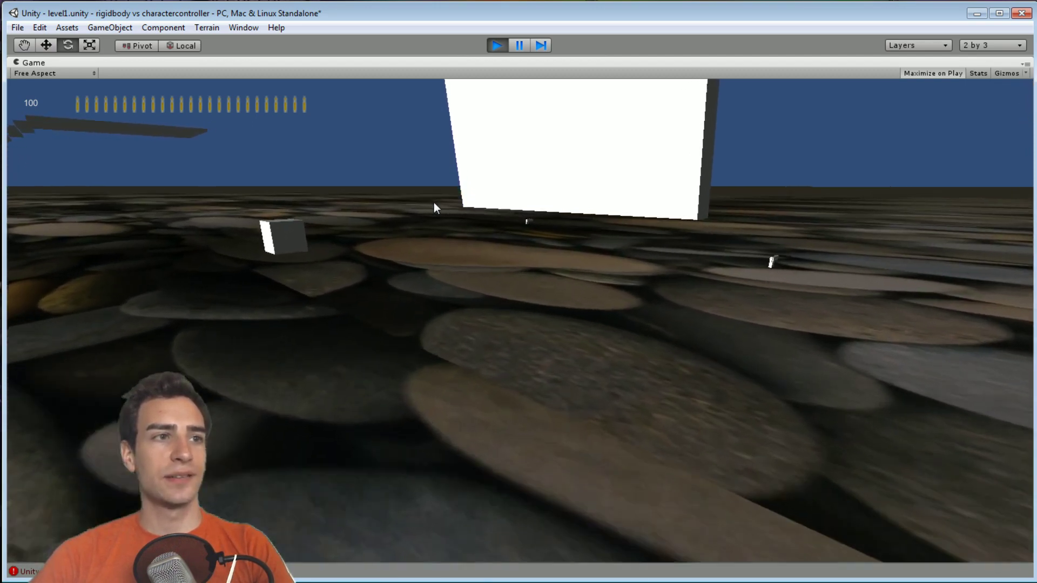
key("s")
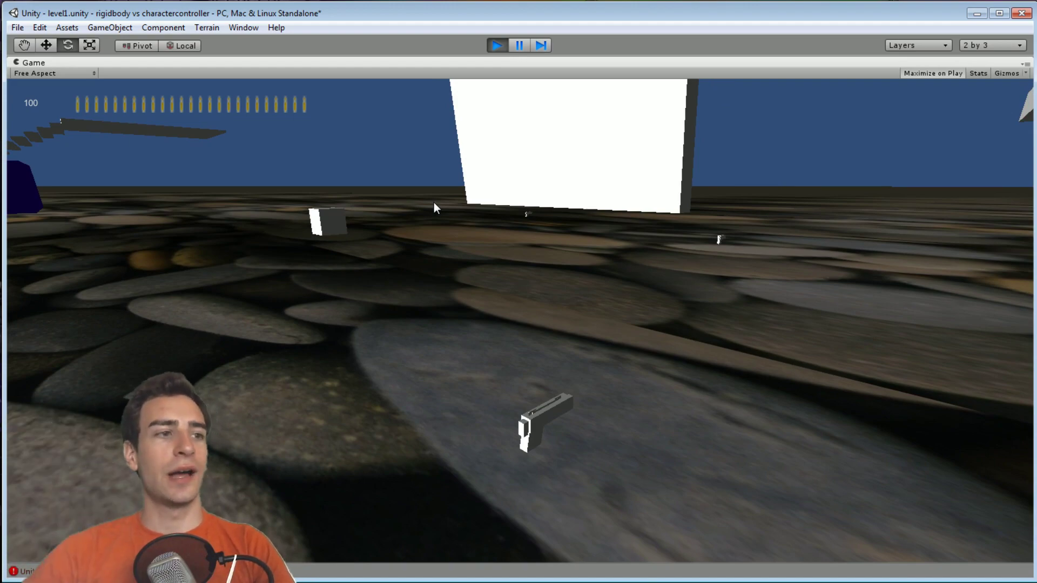
key("s")
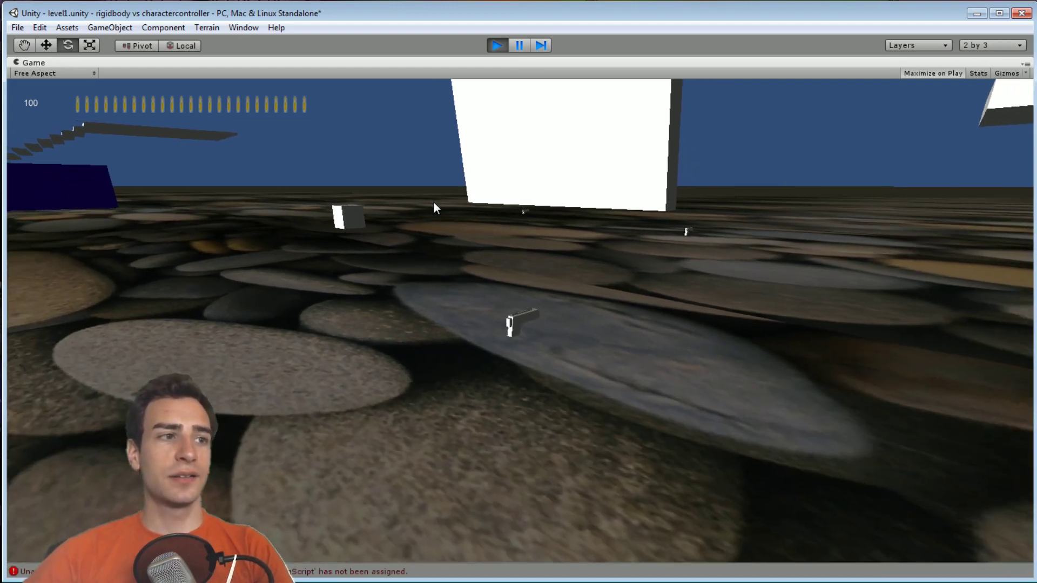
key("w")
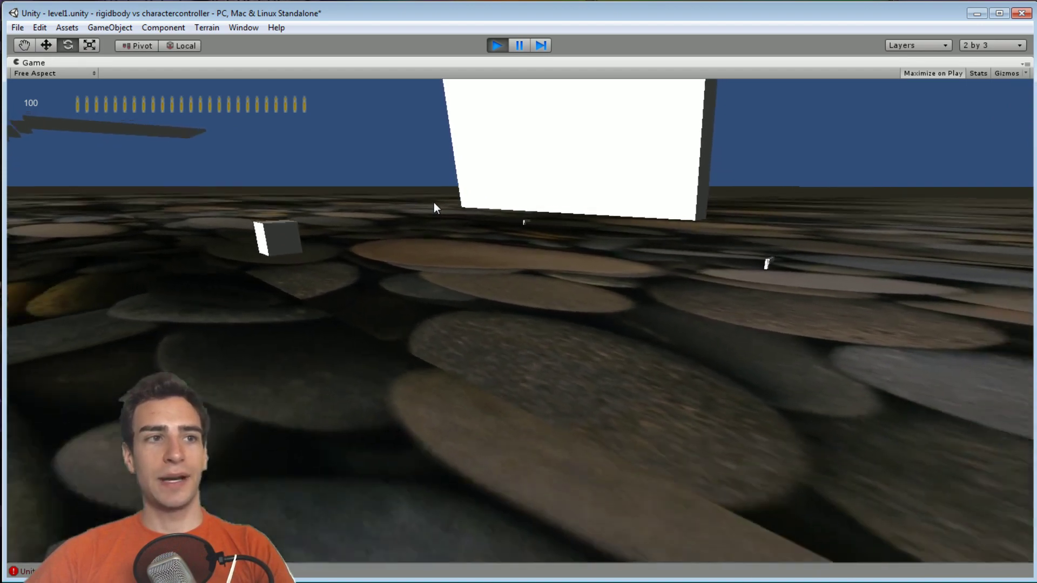
key("s")
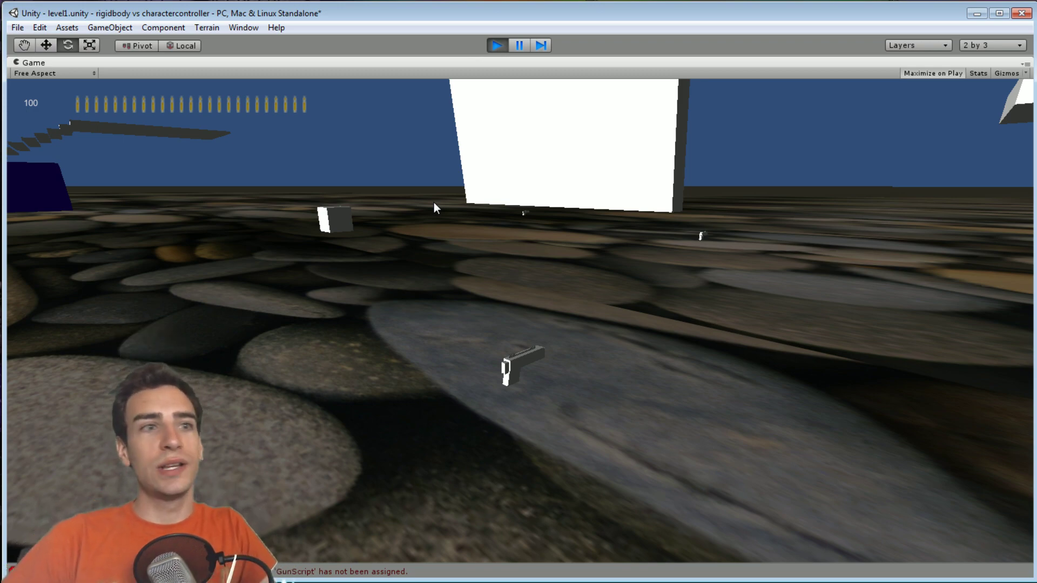
- Walk the character up to the small white cube to test stepping onto it, and stop the game
key("w")
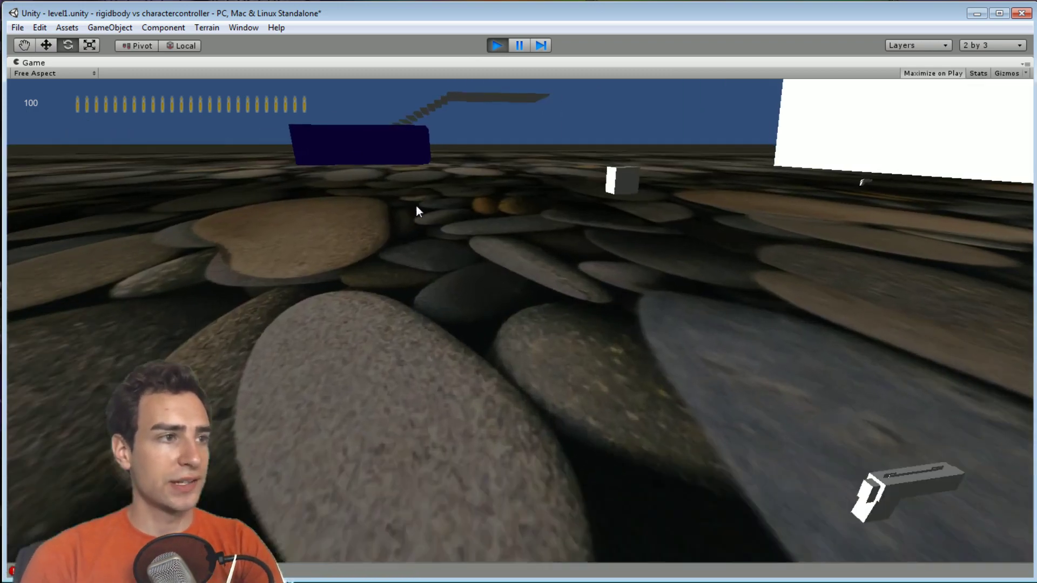
key("w")
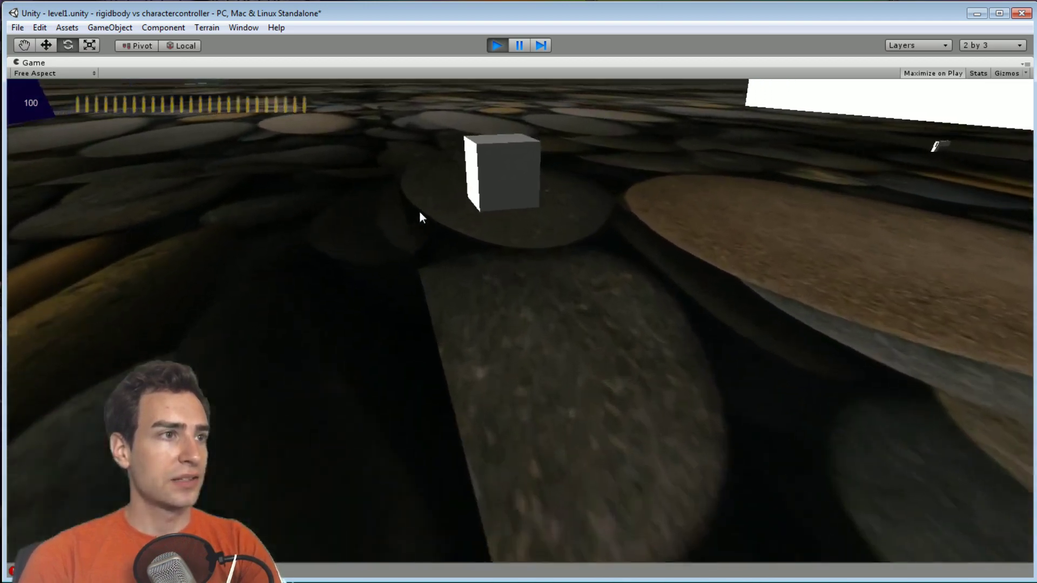
key("w")
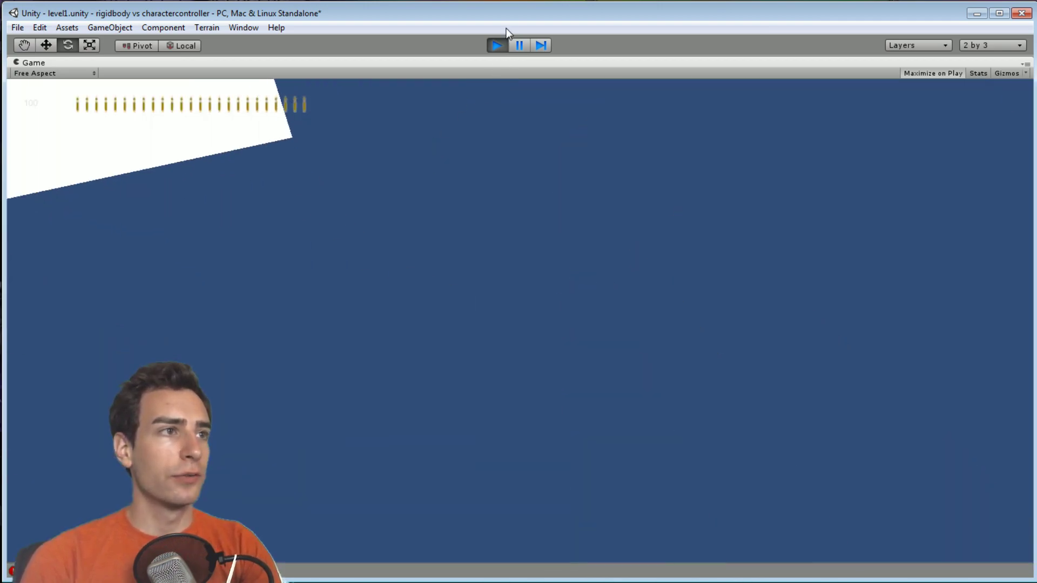
left_click(496, 44)
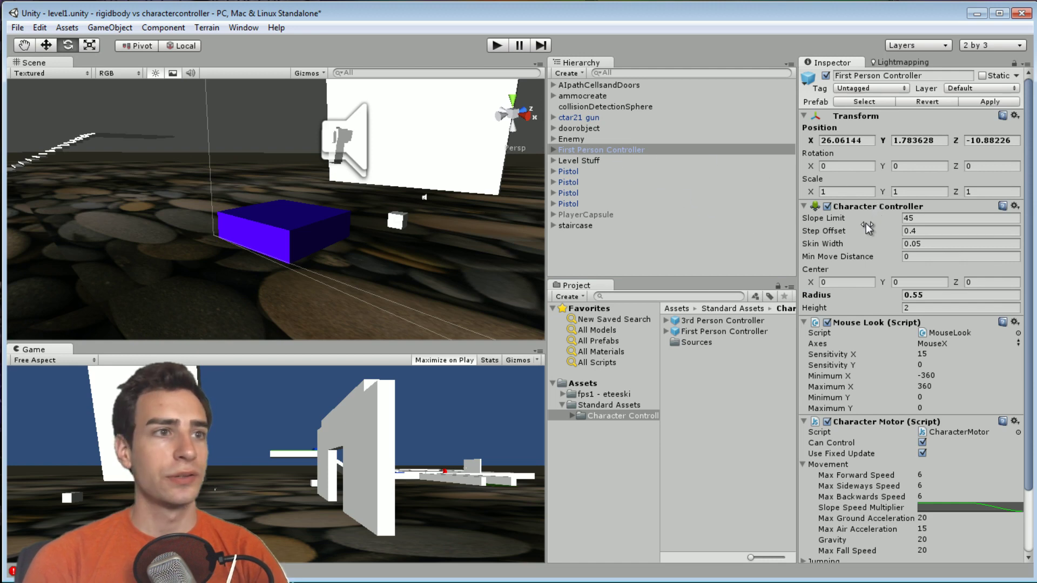
- Set the Character Controller's Step Offset to 1.35 and run the game again
left_click_drag(838, 231, 871, 232)
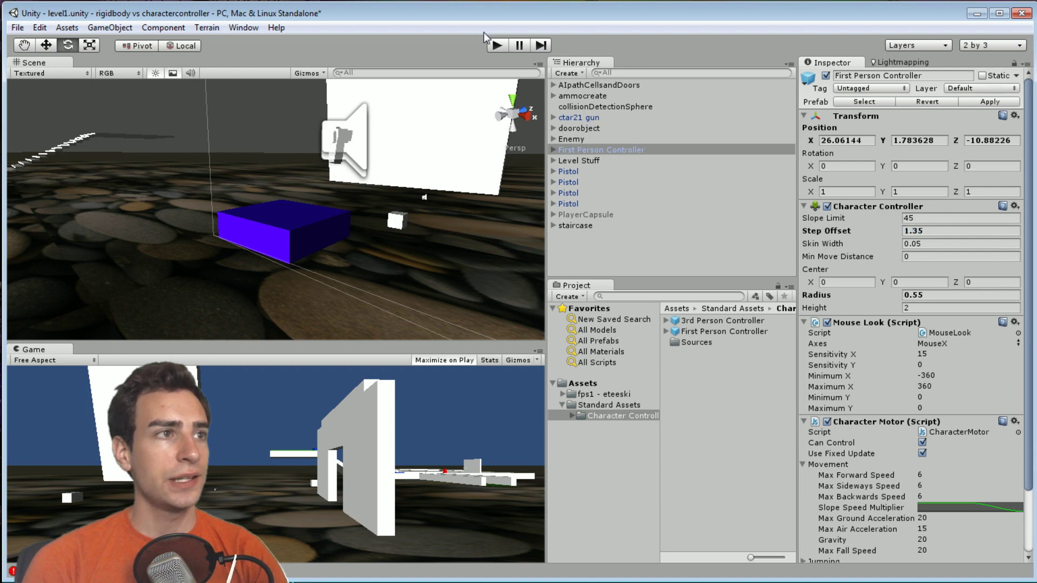
left_click(496, 45)
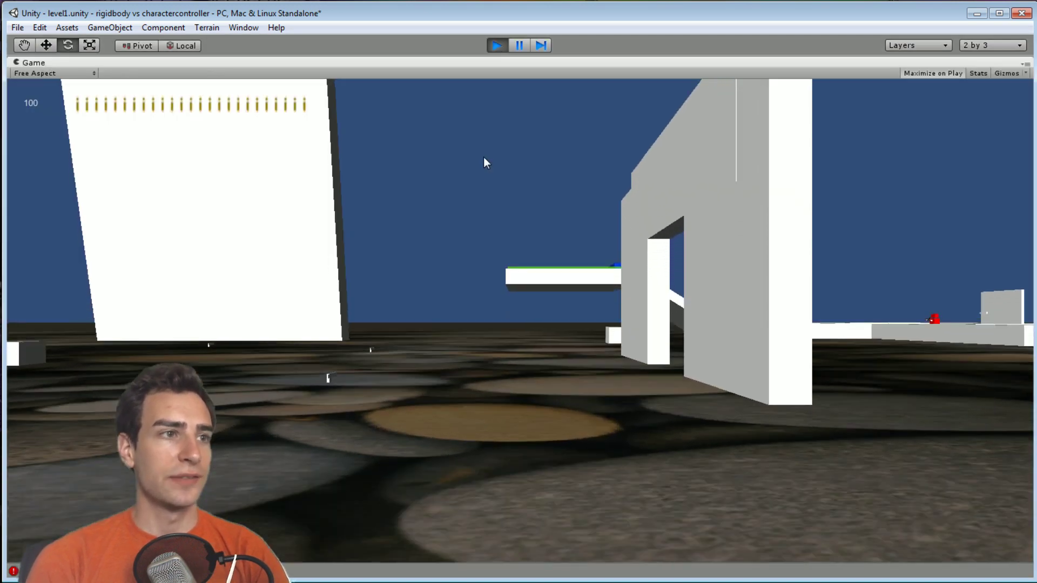
- Walk the character to the small white cube and back and forth across it to test the new step offset
key("w")
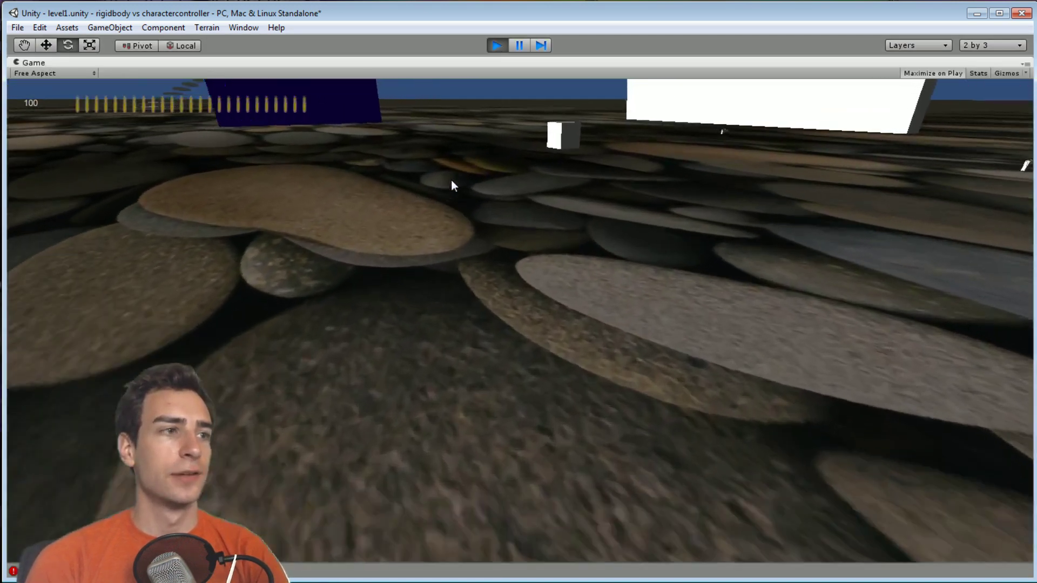
key("w")
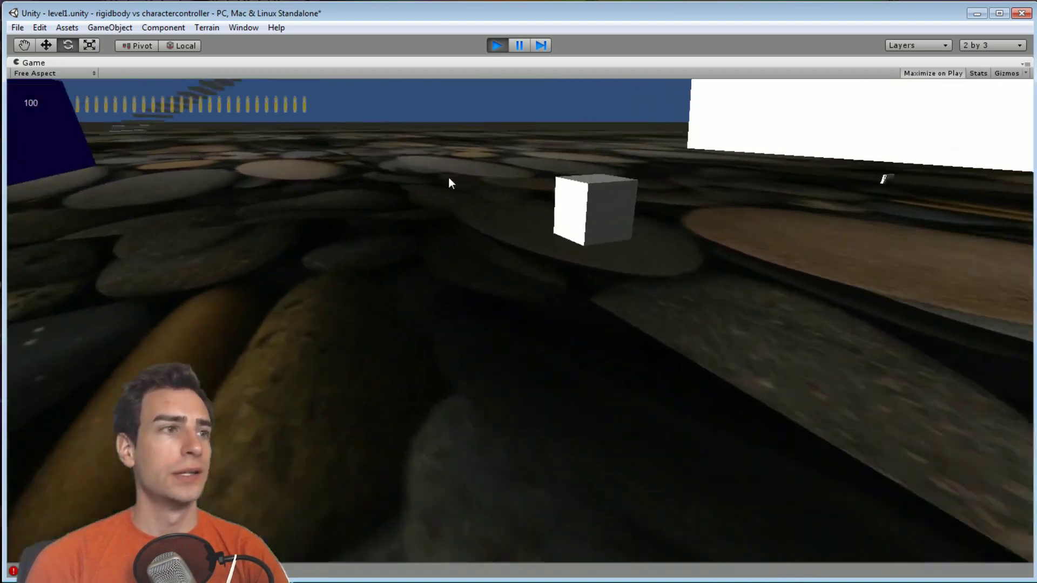
key("w")
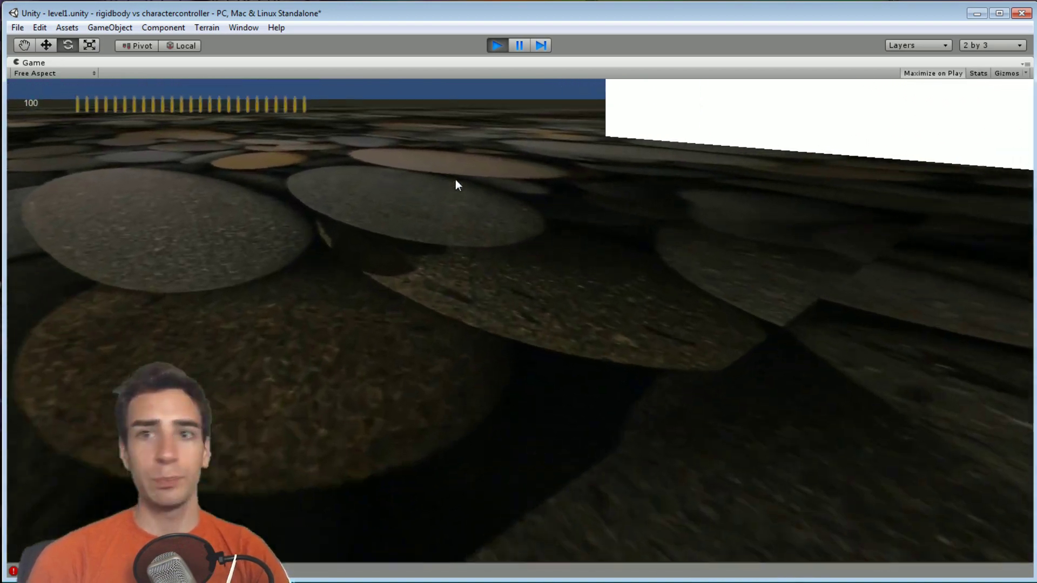
key("s")
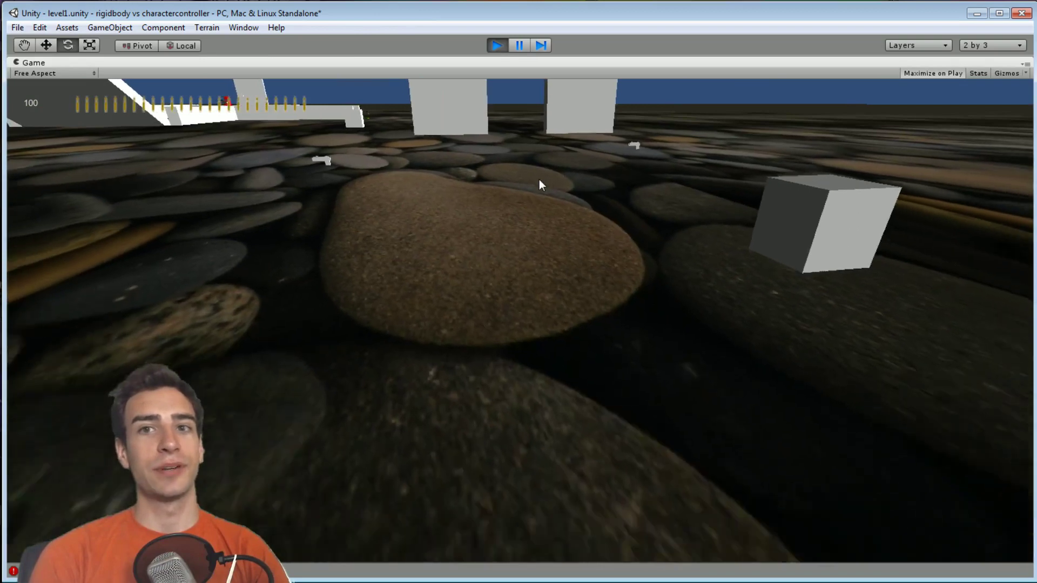
key("d")
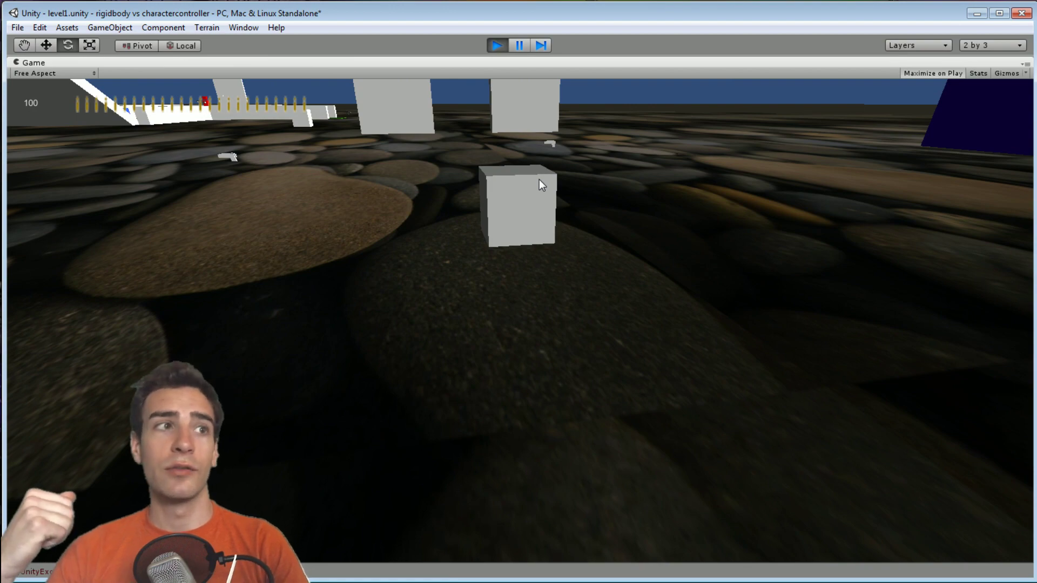
key("w")
key("s")
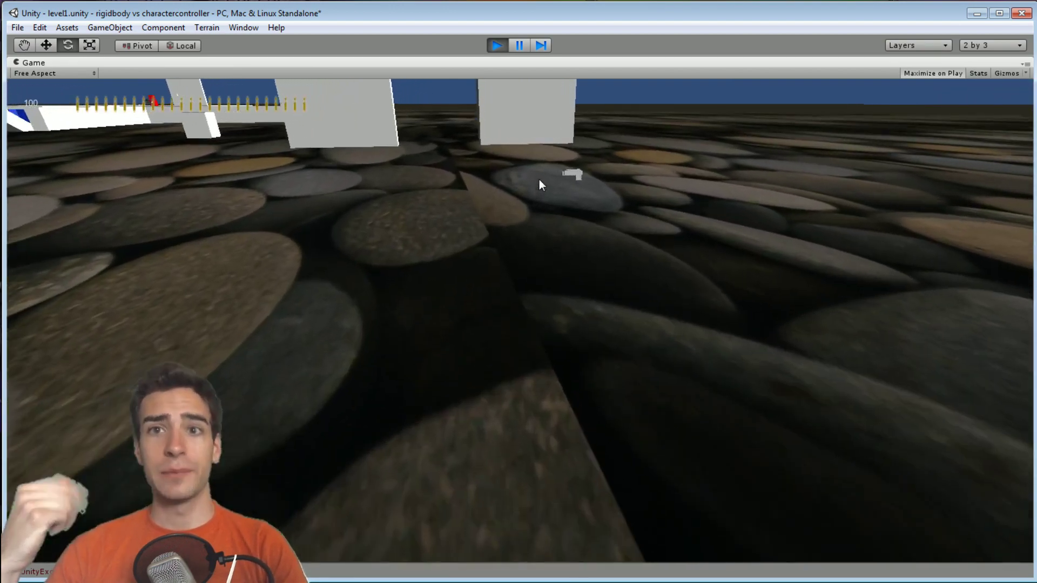
key("s")
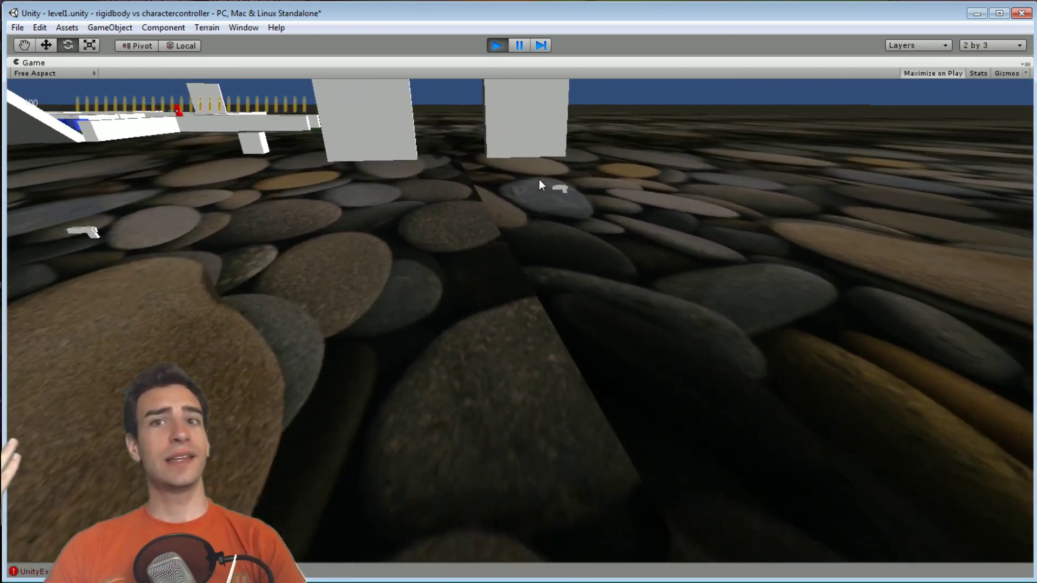